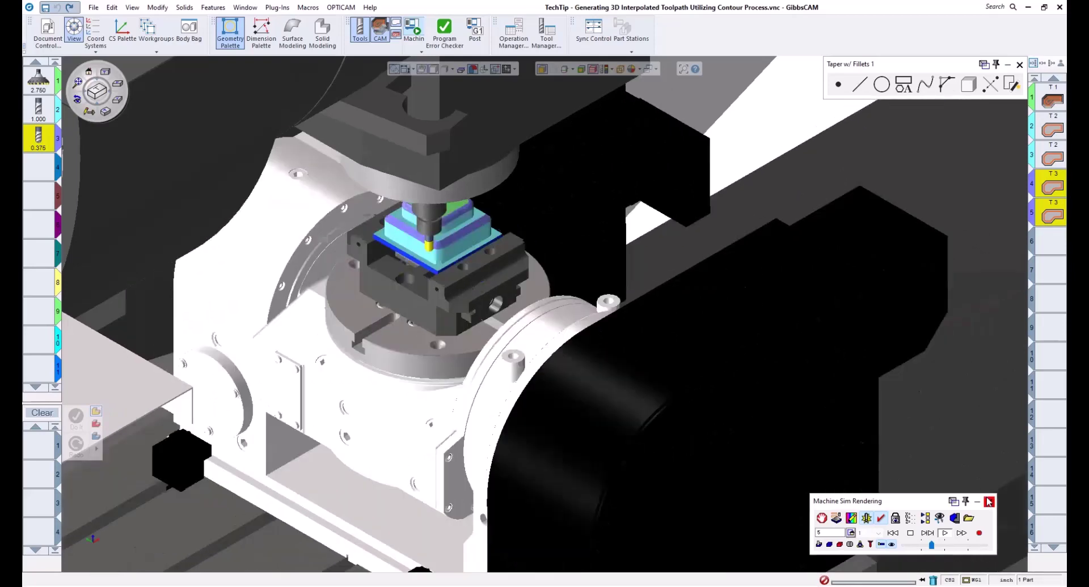
Step: Close the machine simulation and remove the two existing tool 3 operations from the operation list
click(989, 502)
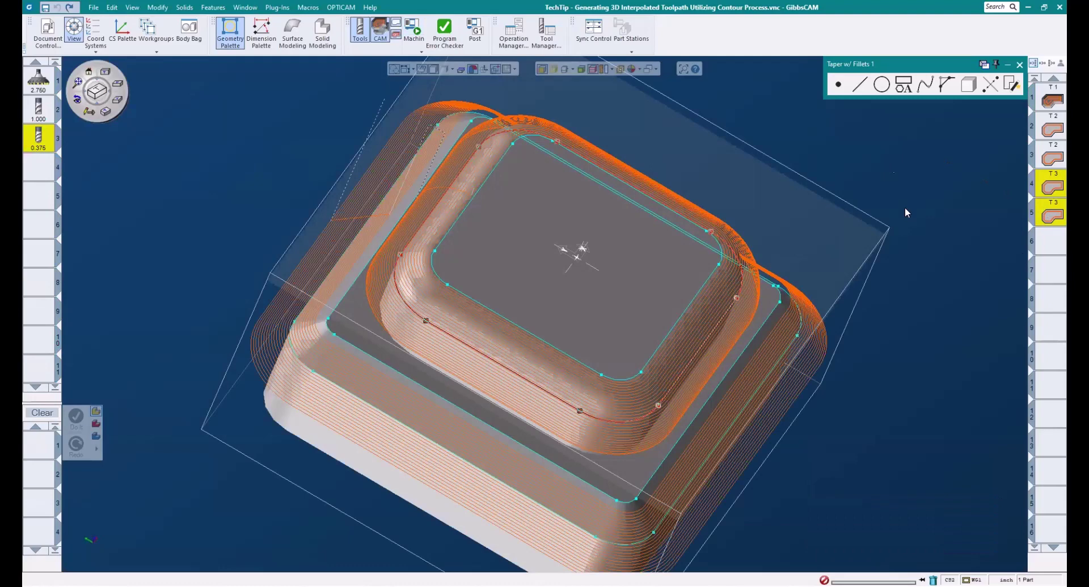
middle_drag(931, 308, 953, 196)
middle_drag(961, 153, 1010, 197)
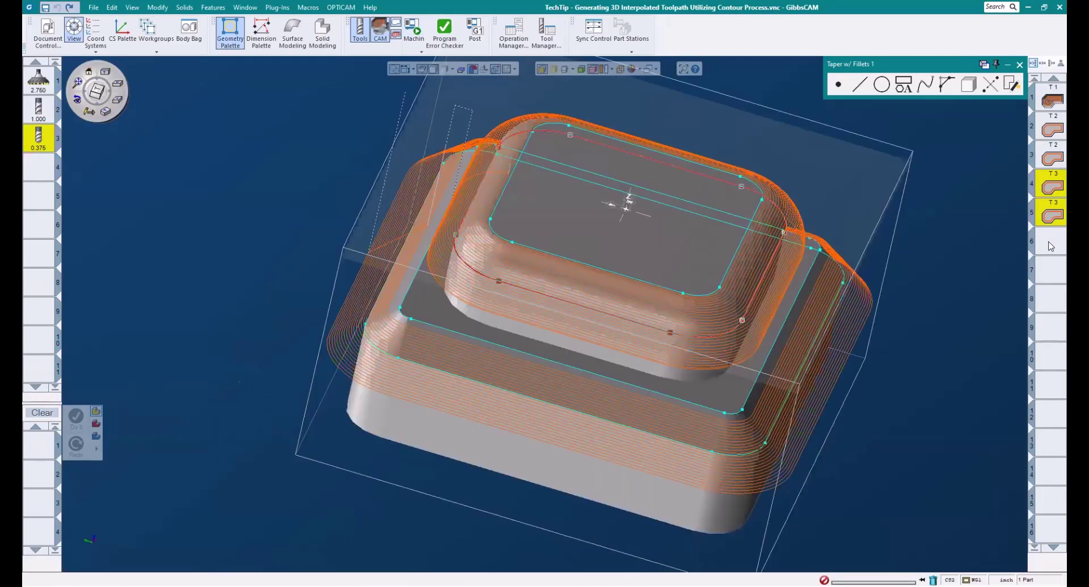
middle_drag(909, 295, 782, 312)
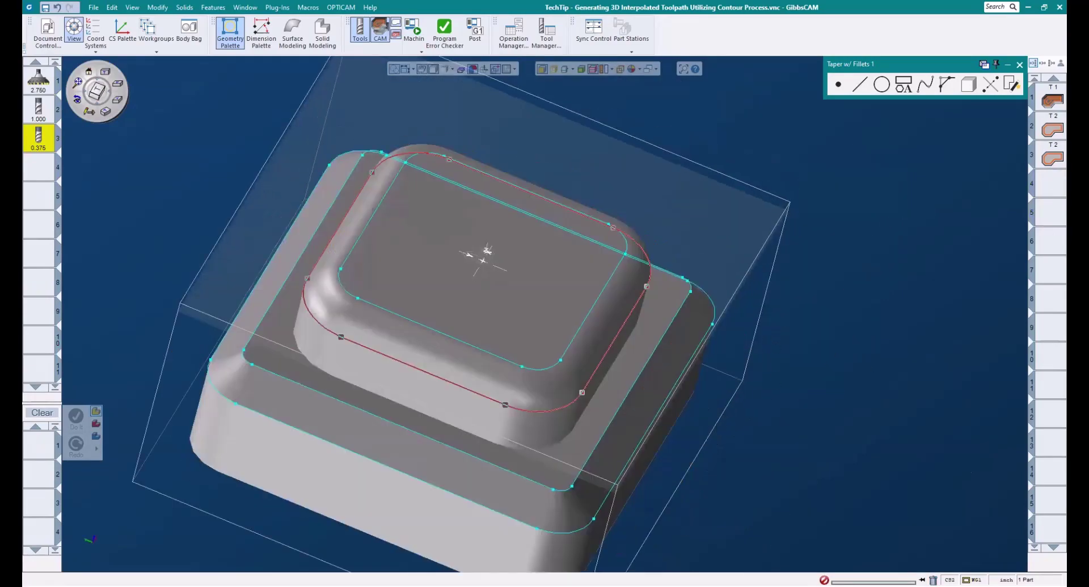
Step: Create a Contour process using tool 3
middle_drag(591, 403, 726, 354)
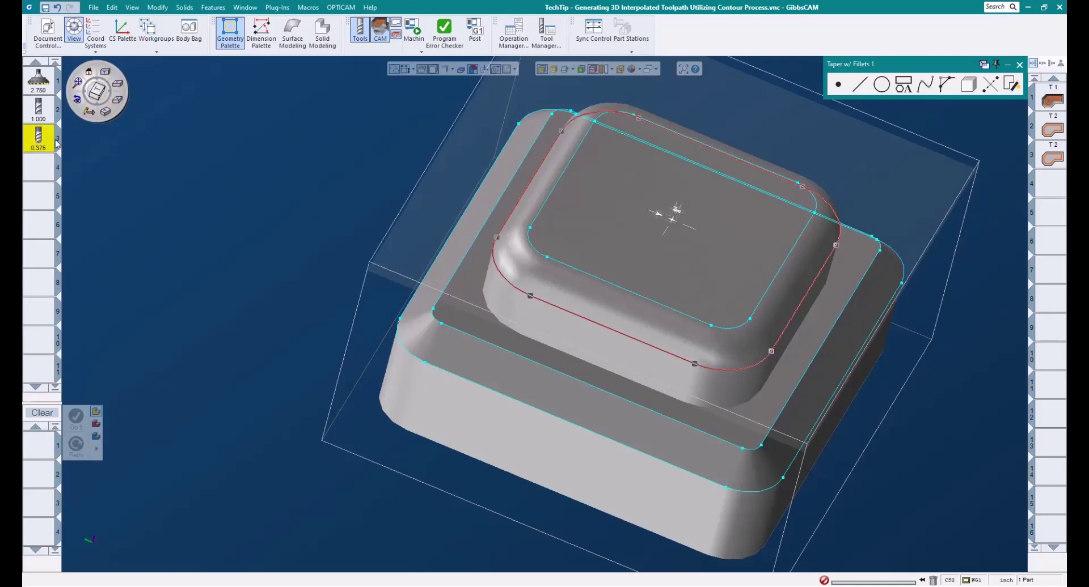
drag(57, 144, 45, 441)
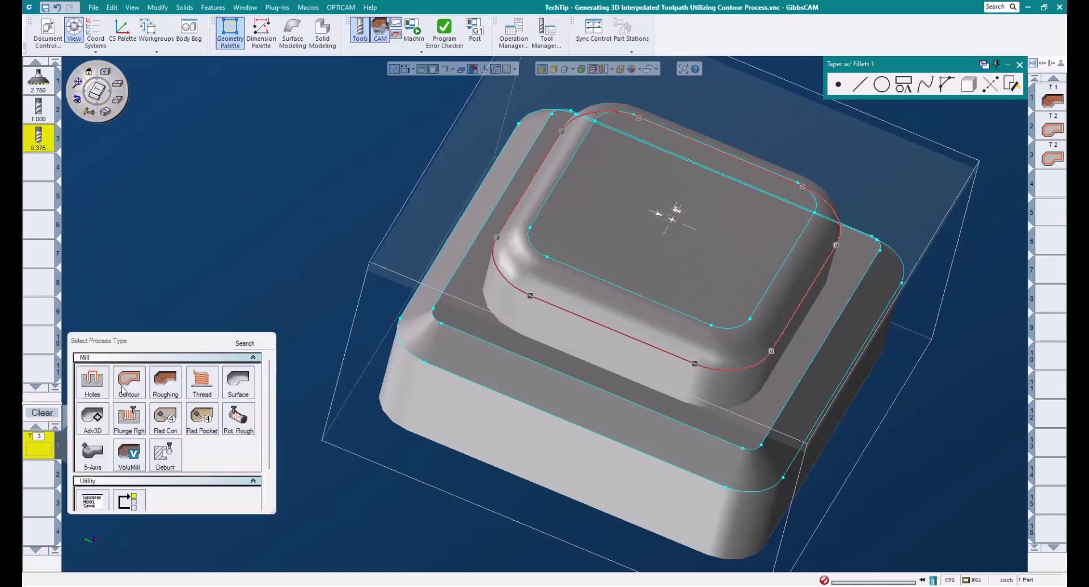
click(124, 387)
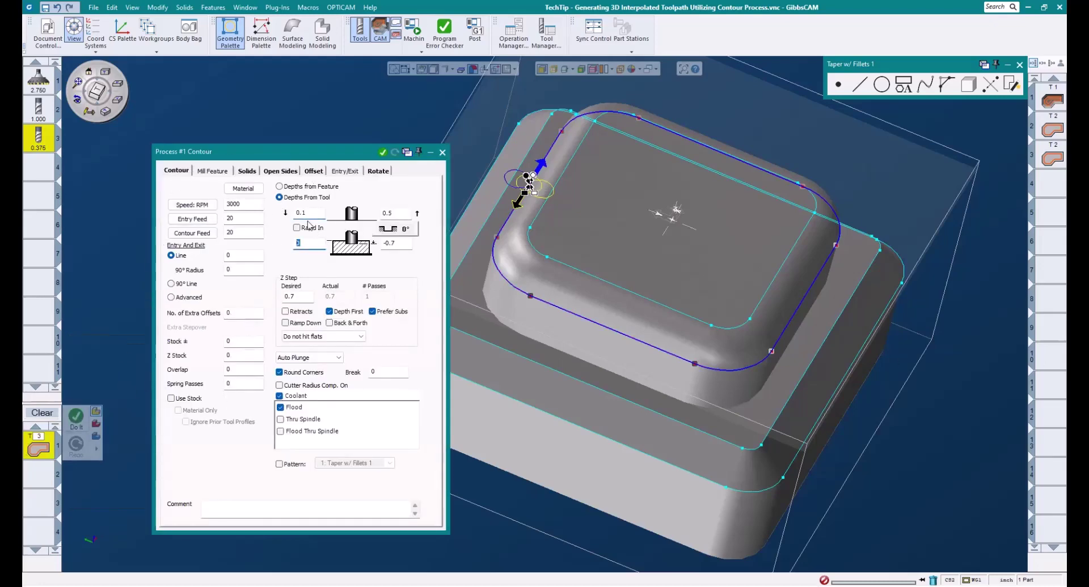
Step: Set the contour's final depth to -0.45 by entering the expression -.4375-.0125
key(Tab)
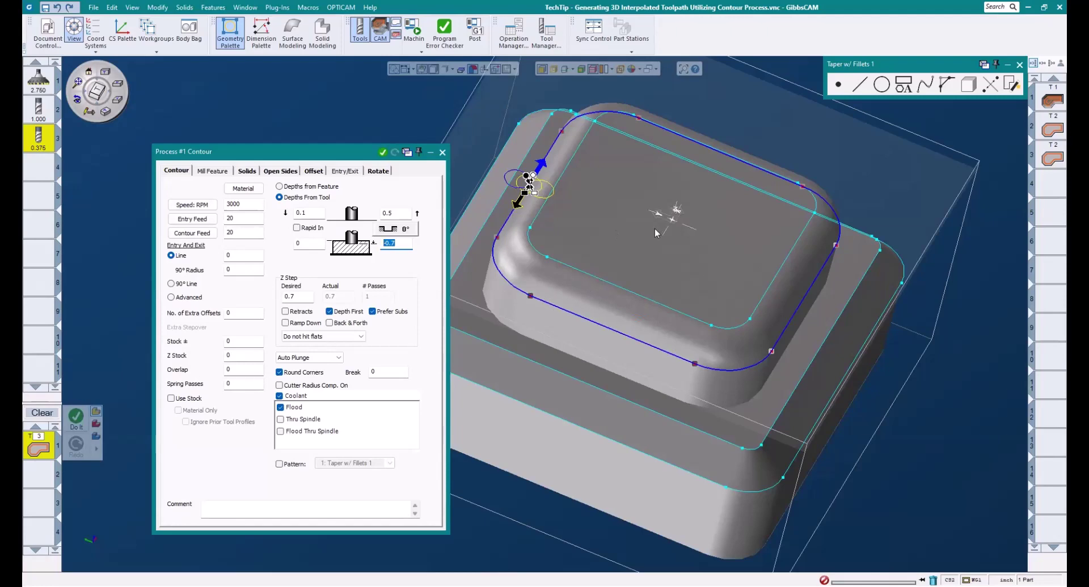
text(-.25)
text(-.1875)
key(BackSpace)
key(BackSpace)
key(BackSpace)
key(BackSpace)
key(BackSpace)
key(BackSpace)
key(BackSpace)
key(BackSpace)
key(BackSpace)
text(.4375-.0125)
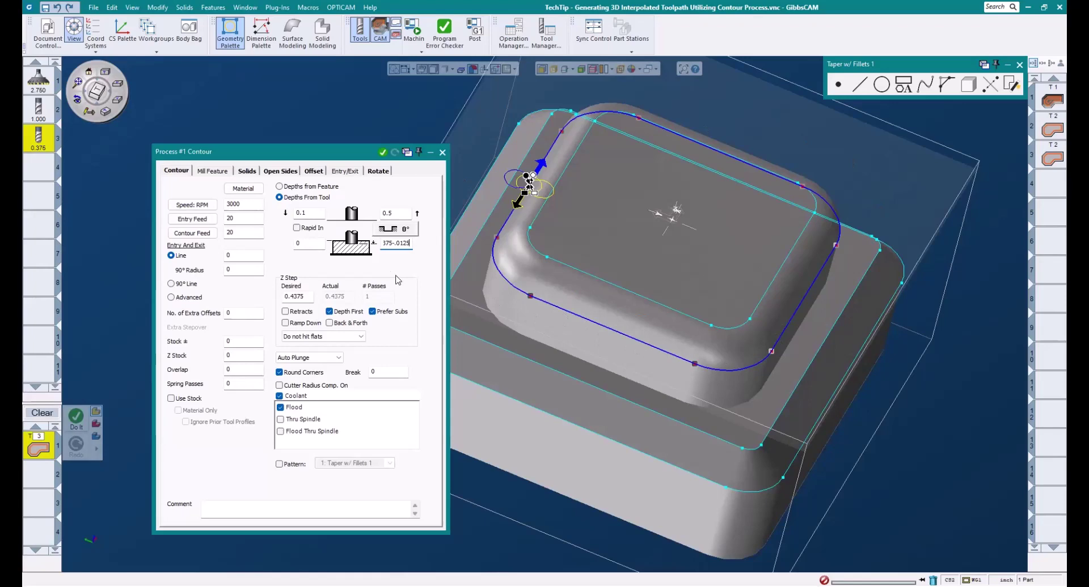
key(Return)
Step: Set the wall choice to Taper w/Fillets with a 0.25 top fillet, side angle 0 and bottom fillet 0
middle_drag(852, 390, 567, 352)
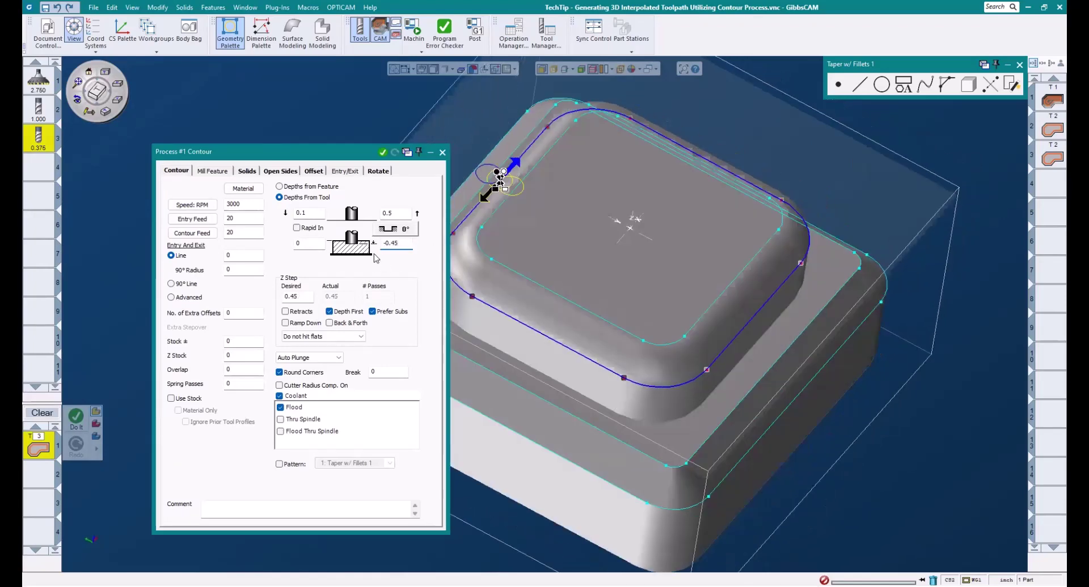
click(397, 230)
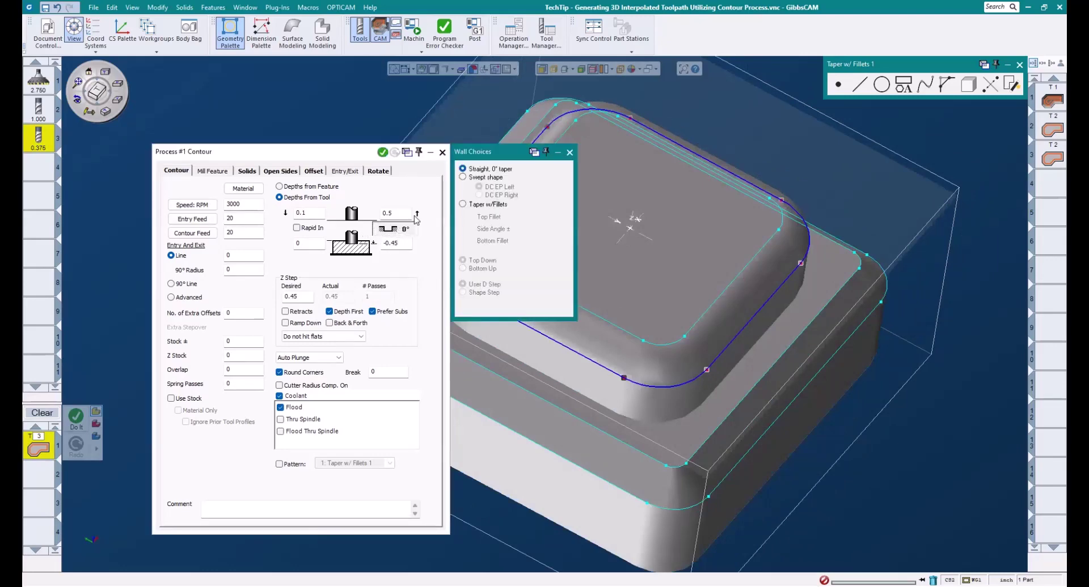
middle_drag(825, 190, 1063, 193)
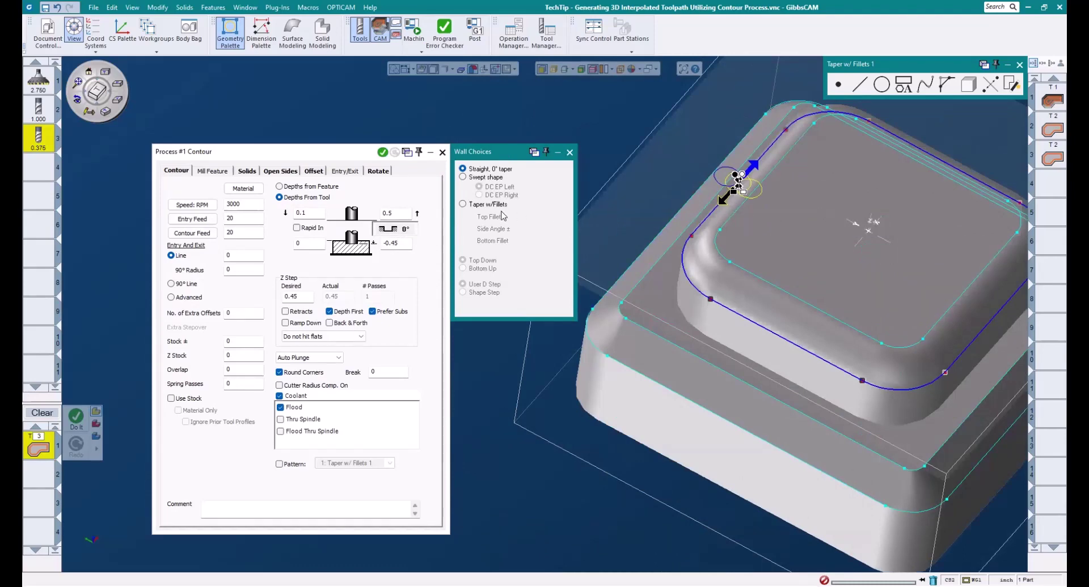
click(479, 205)
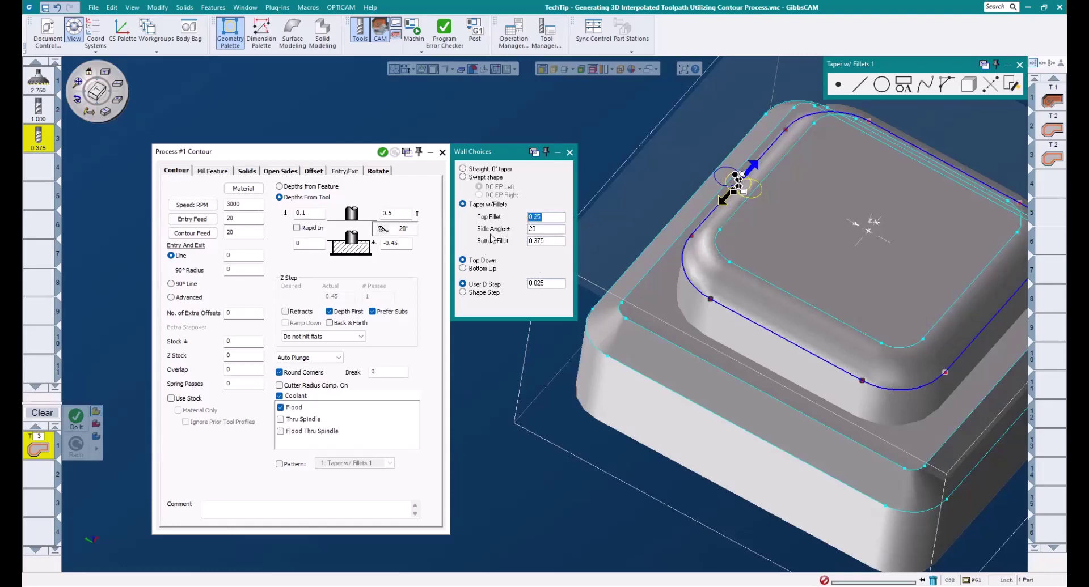
key(Tab)
text(0)
key(Tab)
text(0)
double_click(536, 218)
click(553, 283)
text(0)
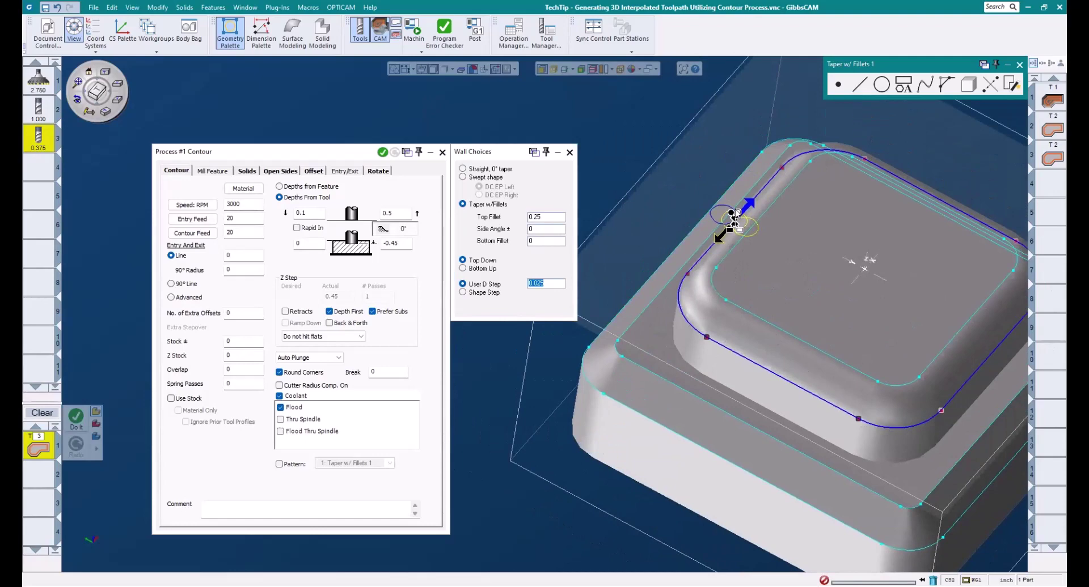
Step: Generate the contour toolpath in operation slot 4 and inspect it around the upper boss
click(1050, 183)
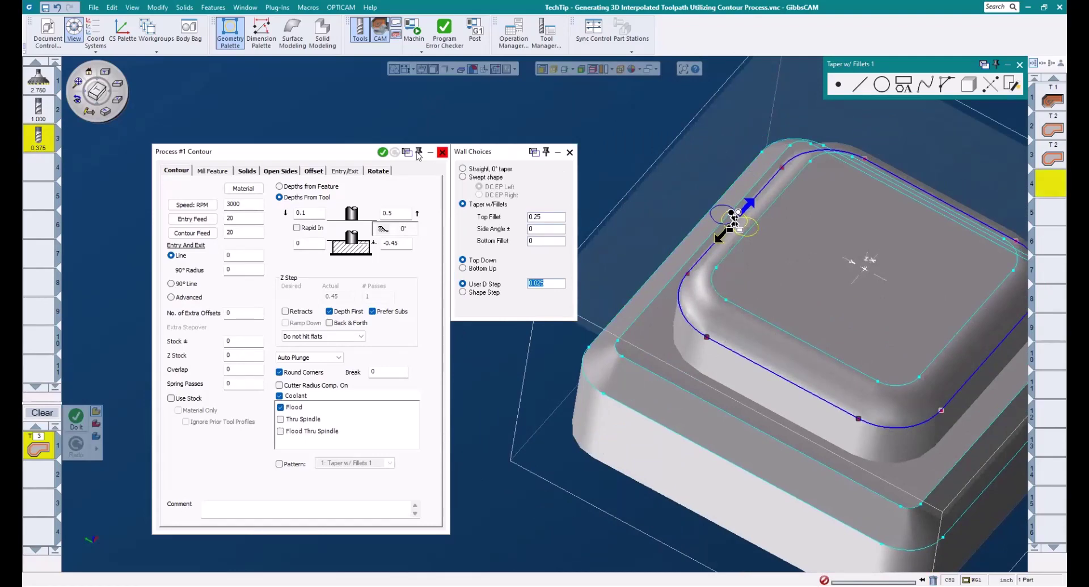
click(383, 152)
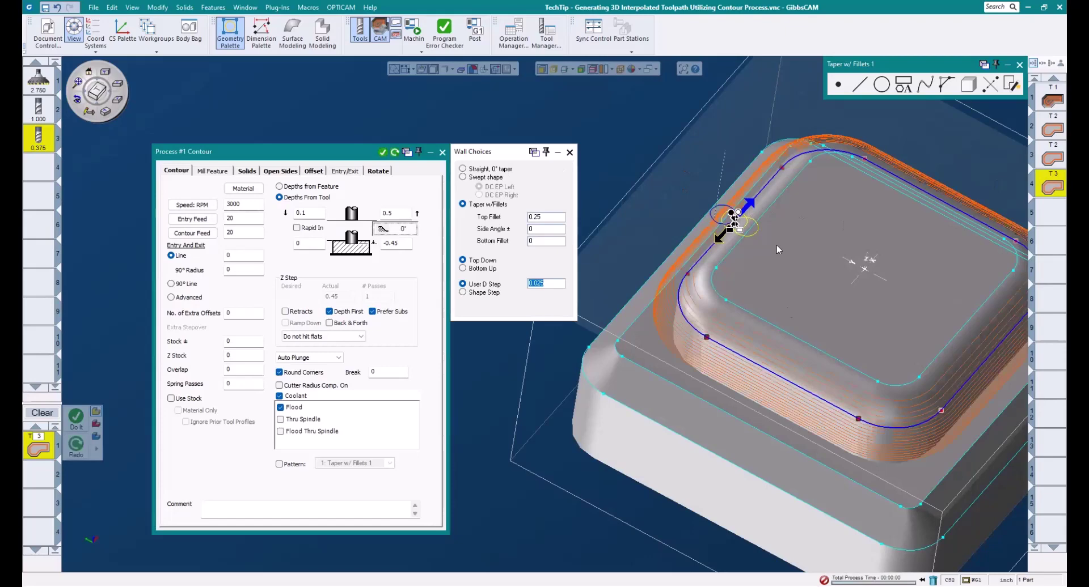
middle_drag(721, 309, 831, 326)
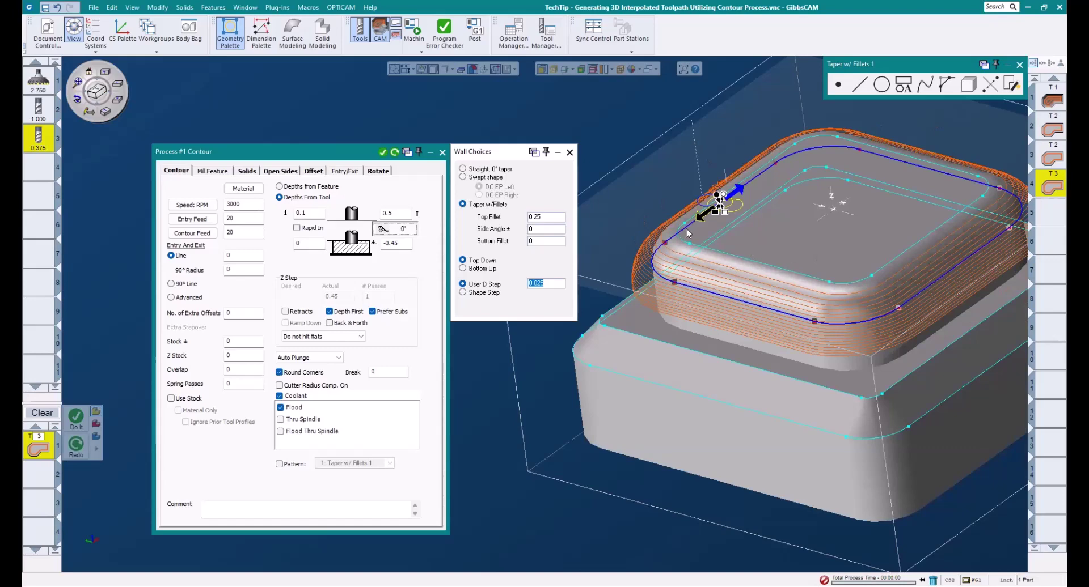
middle_drag(686, 229, 677, 267)
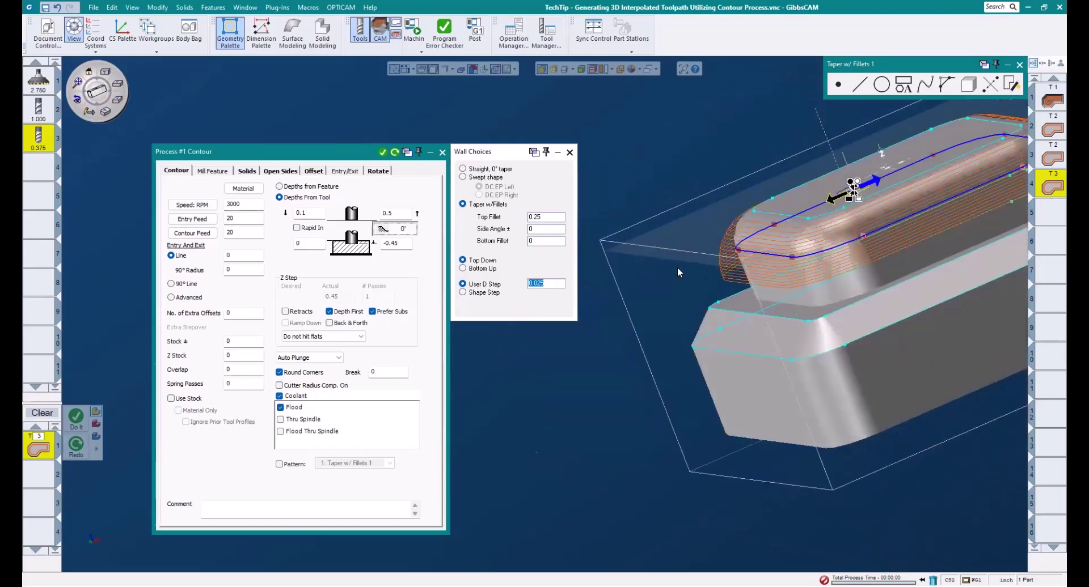
middle_drag(603, 274, 680, 351)
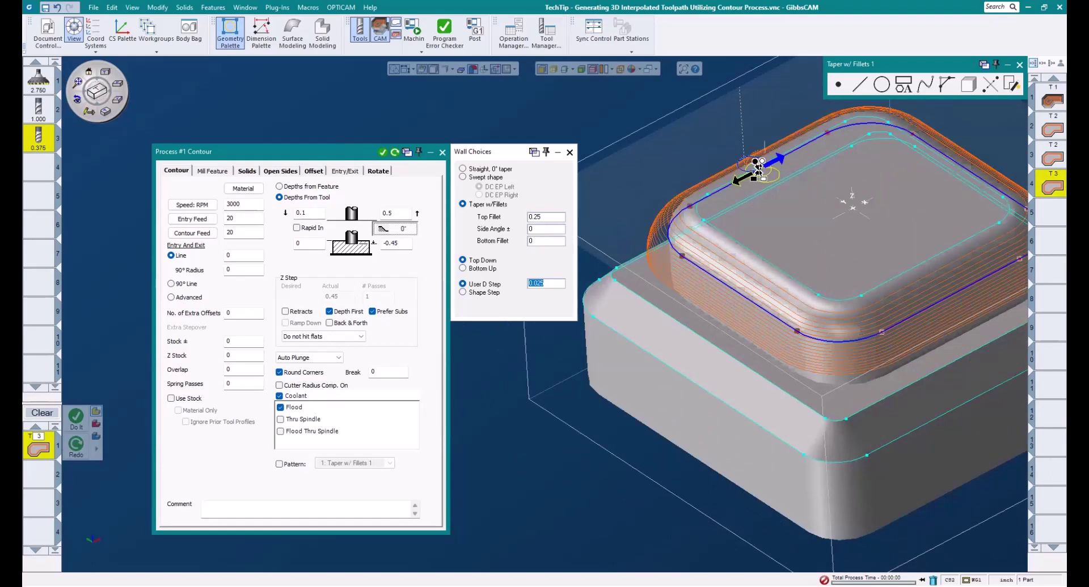
Step: Reselect the outer profile of the upper boss as the machining shape and redo the toolpath
middle_drag(964, 192, 683, 110)
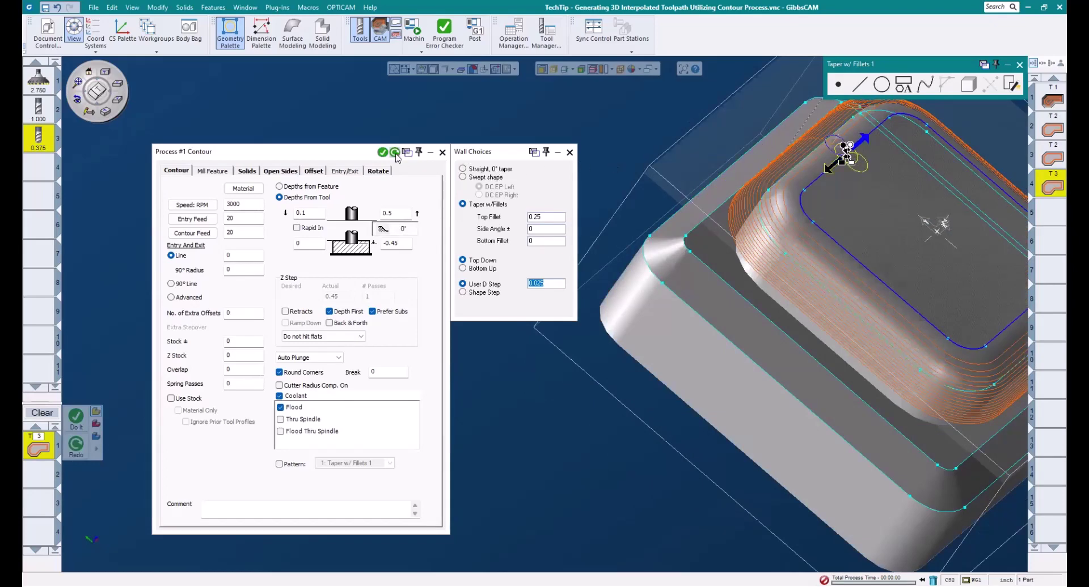
middle_drag(790, 272, 726, 229)
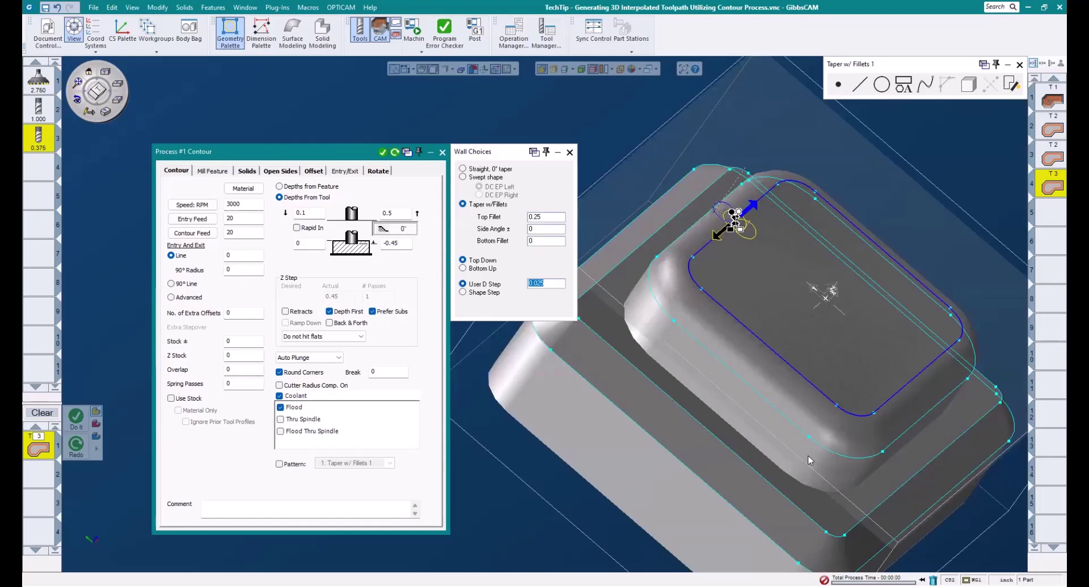
click(701, 225)
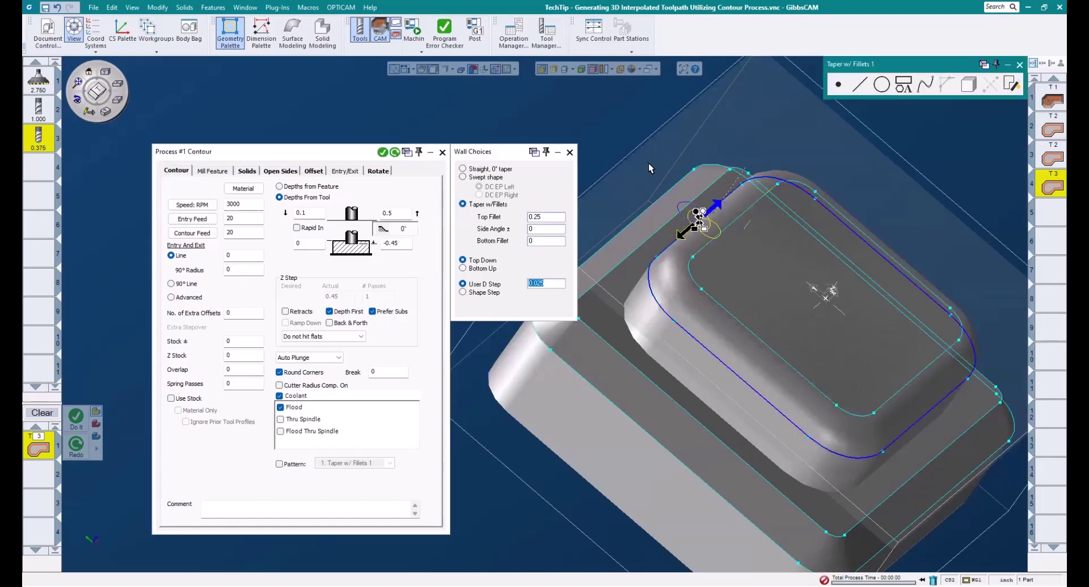
click(395, 152)
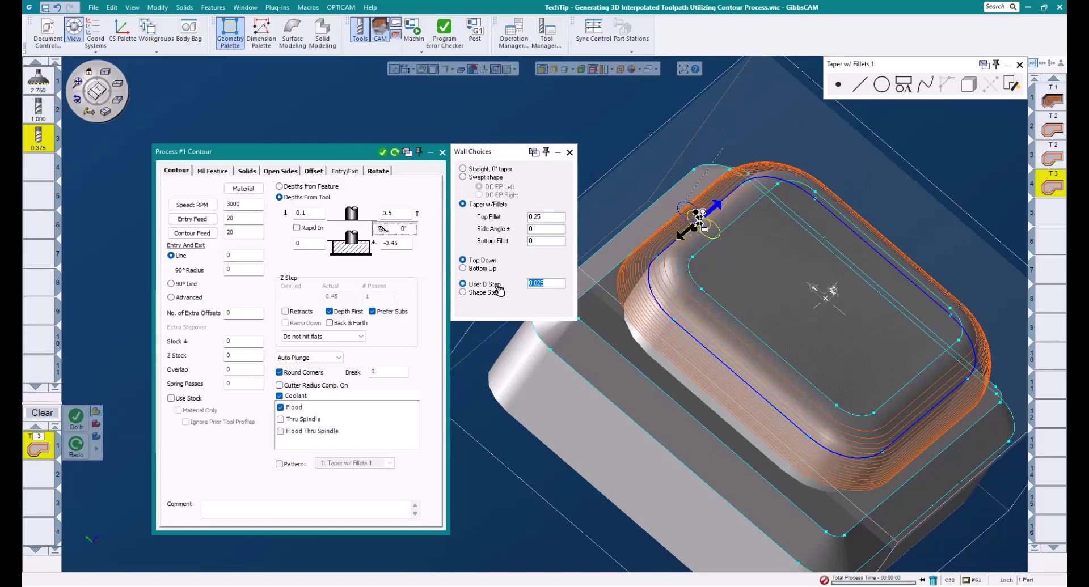
Step: Switch the wall stepping to Shape Step with a ridge height of .001 and redo the toolpath, checking the fillet in side view
click(118, 86)
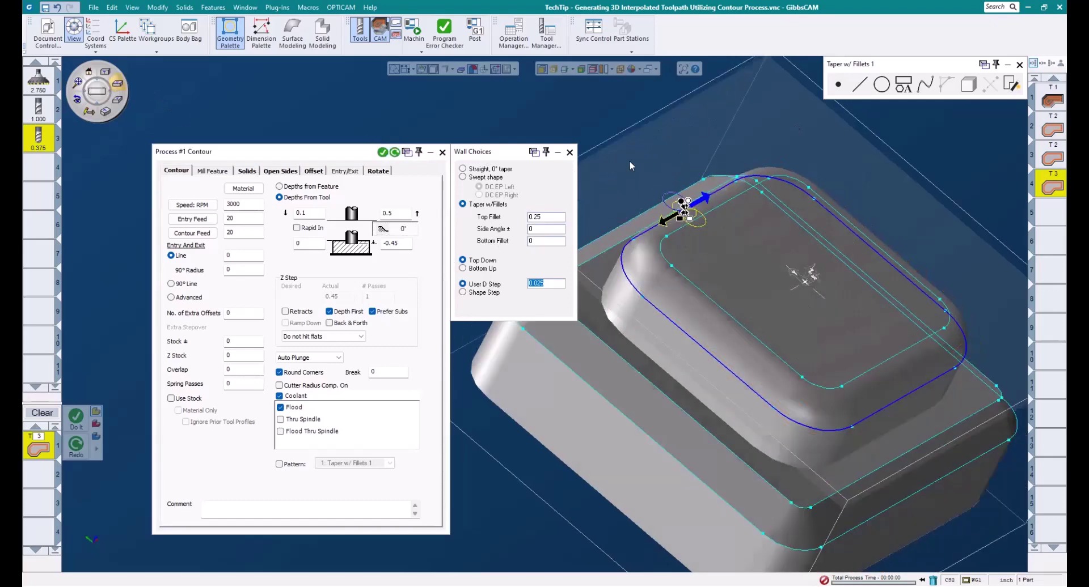
drag(548, 107, 922, 313)
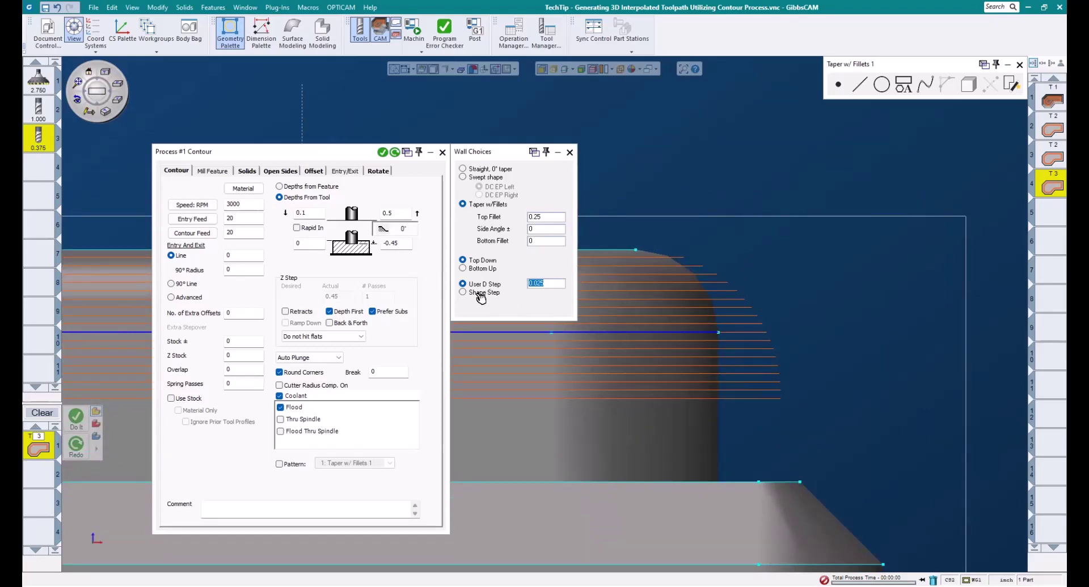
click(480, 294)
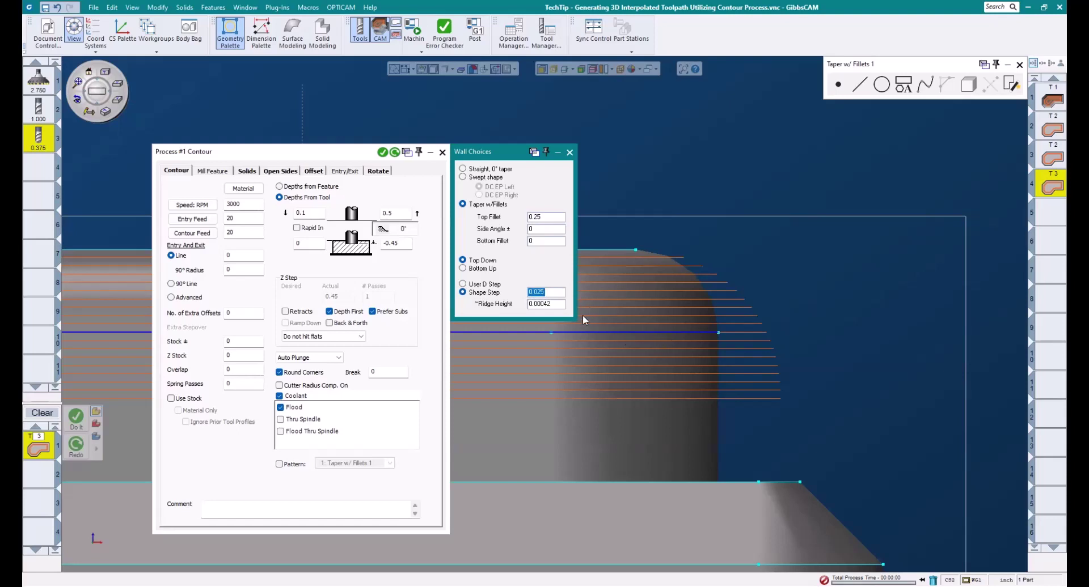
double_click(558, 304)
text(.001)
click(395, 153)
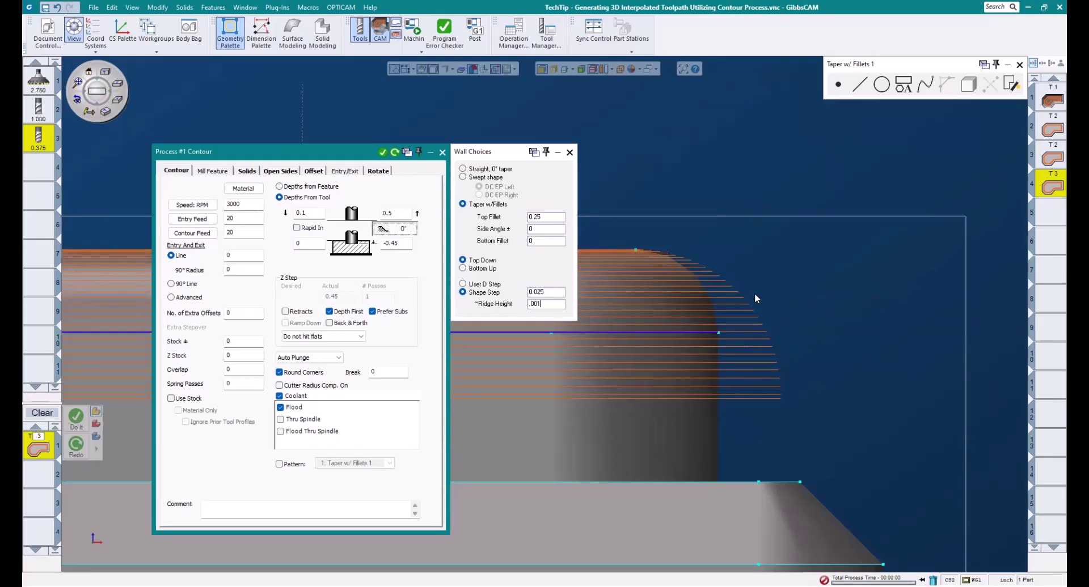
Step: Try a final depth of -0.7 with a 20° side angle and a .375 bottom fillet, and redo the toolpath
key(Tab)
text(-.7)
double_click(545, 229)
text(2)
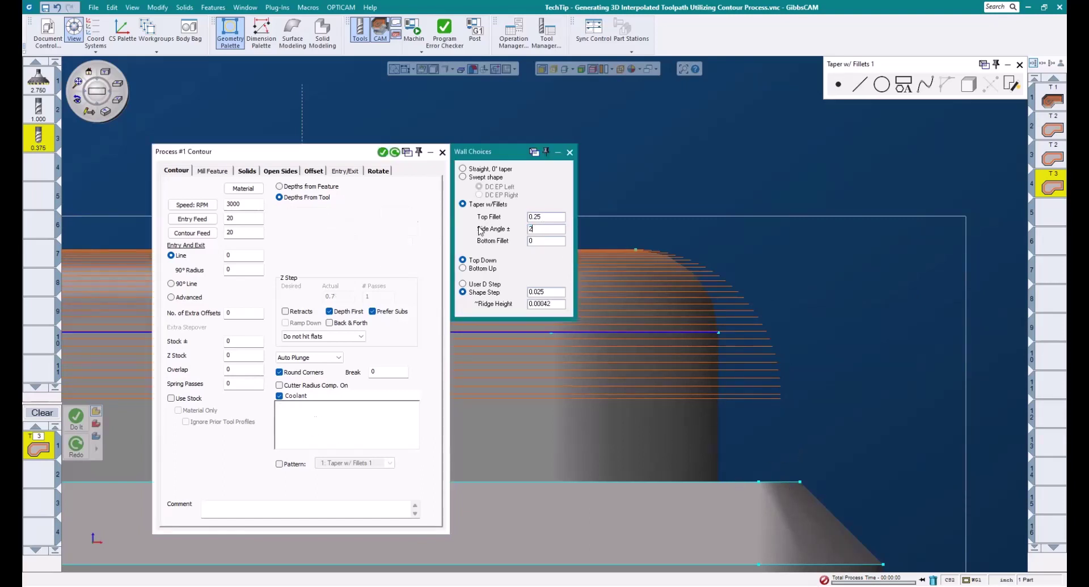
text(0)
key(Tab)
text(.375)
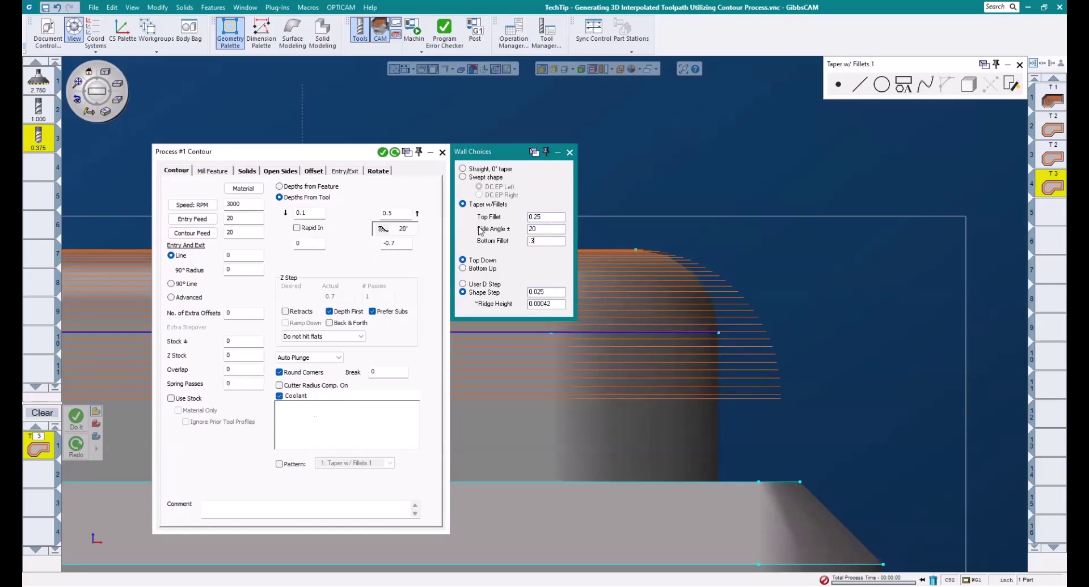
click(396, 153)
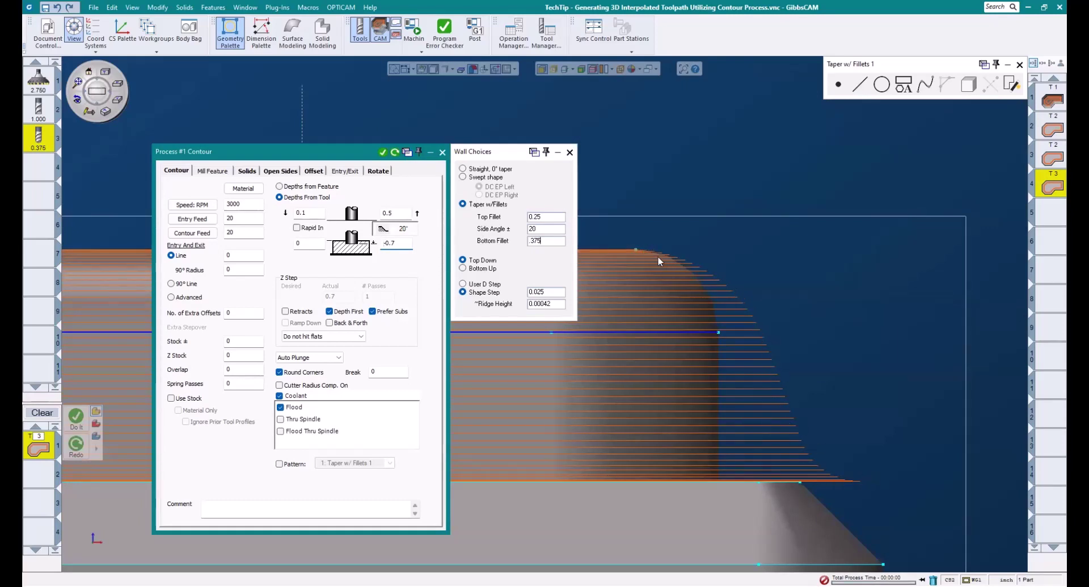
Step: Set the final depth to -0.45, side angle and bottom fillet to 0, and regenerate the contour toolpath
double_click(394, 243)
text(-.45)
click(453, 223)
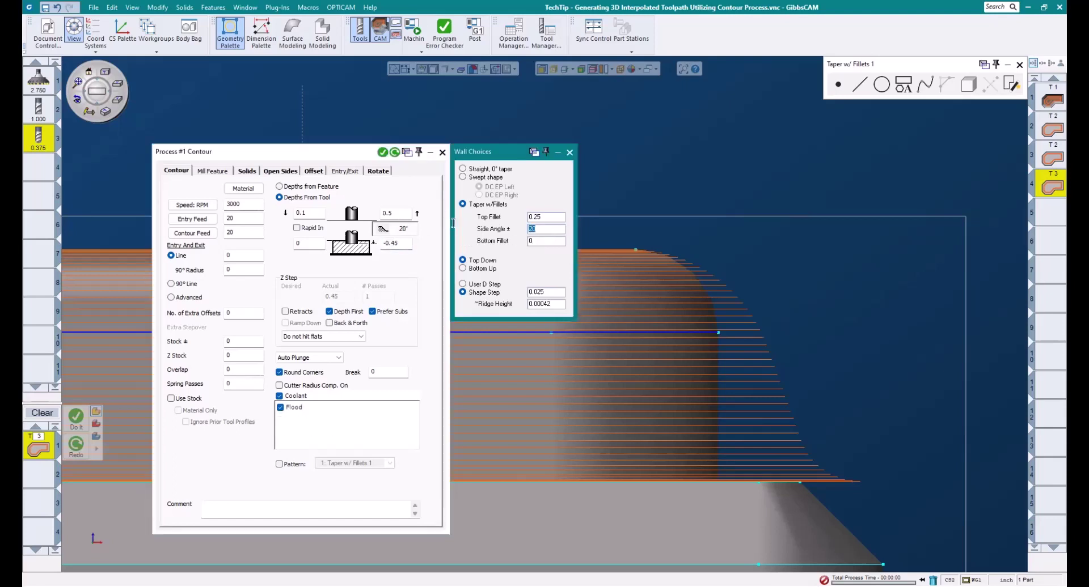
text(0)
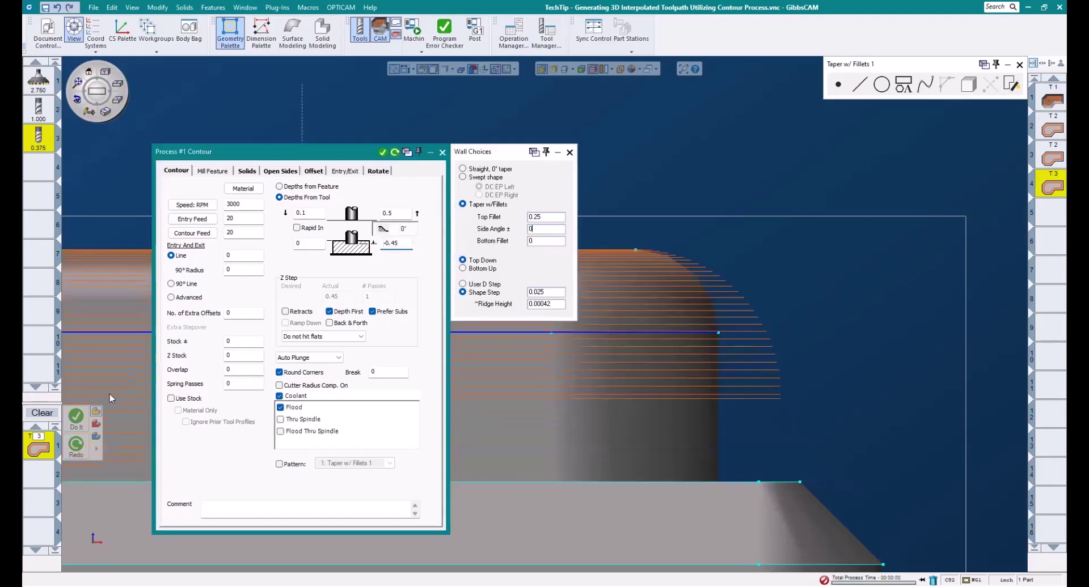
click(76, 420)
Step: Open the machine simulation and play it for the programmed operations
click(422, 34)
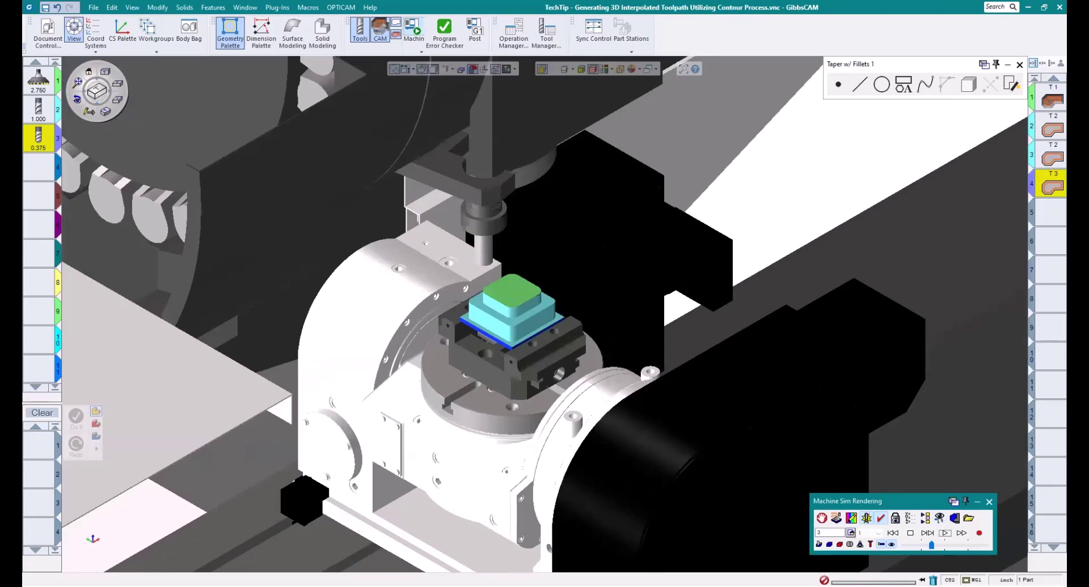
click(945, 533)
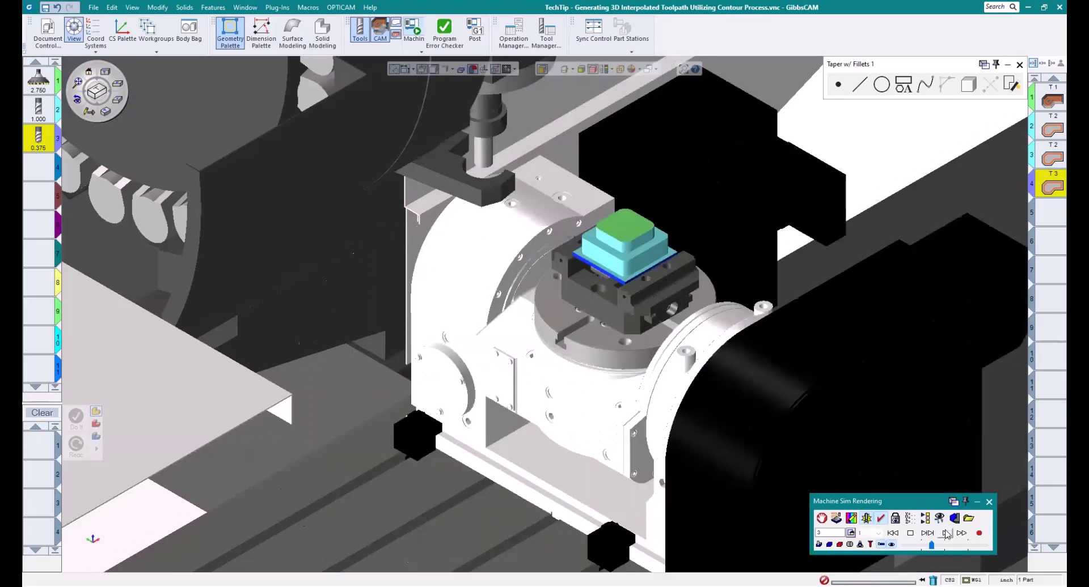